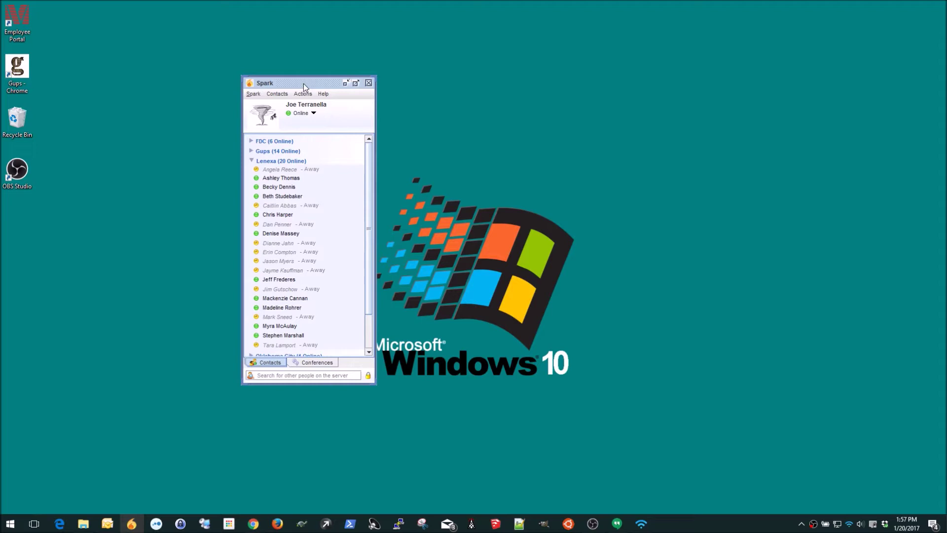
Step: Switch from the Spark messenger to the 3CX client, placing its window near the desktop centre and minimizing Spark
drag(303, 84, 265, 108)
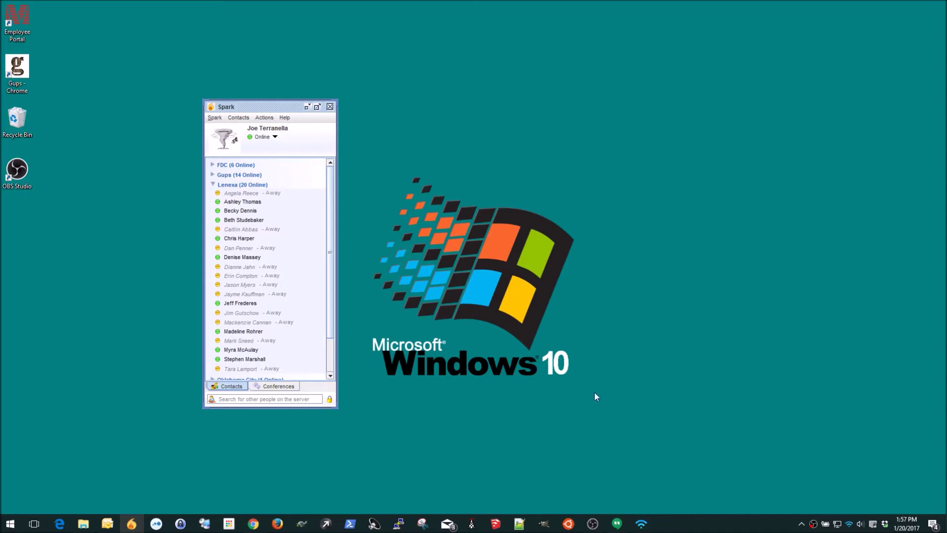
click(641, 523)
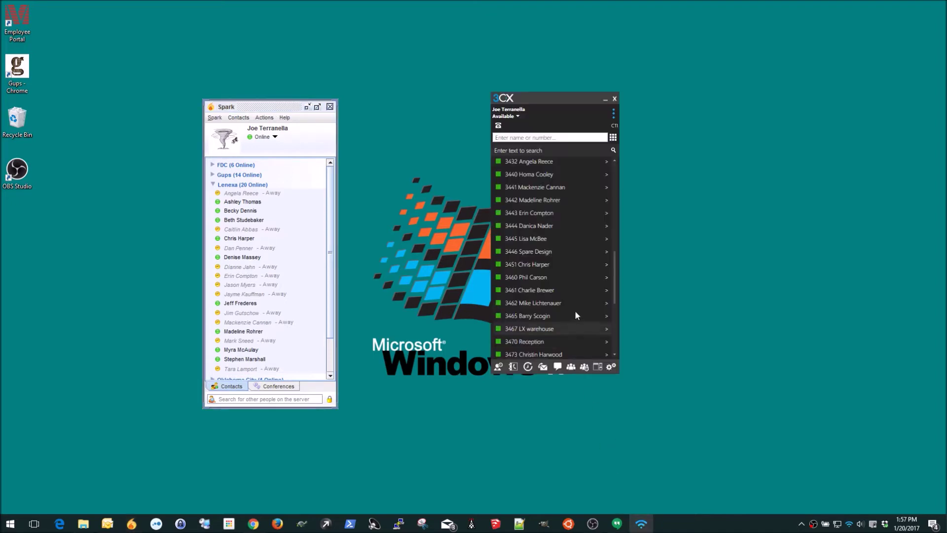
drag(534, 98, 438, 83)
click(307, 107)
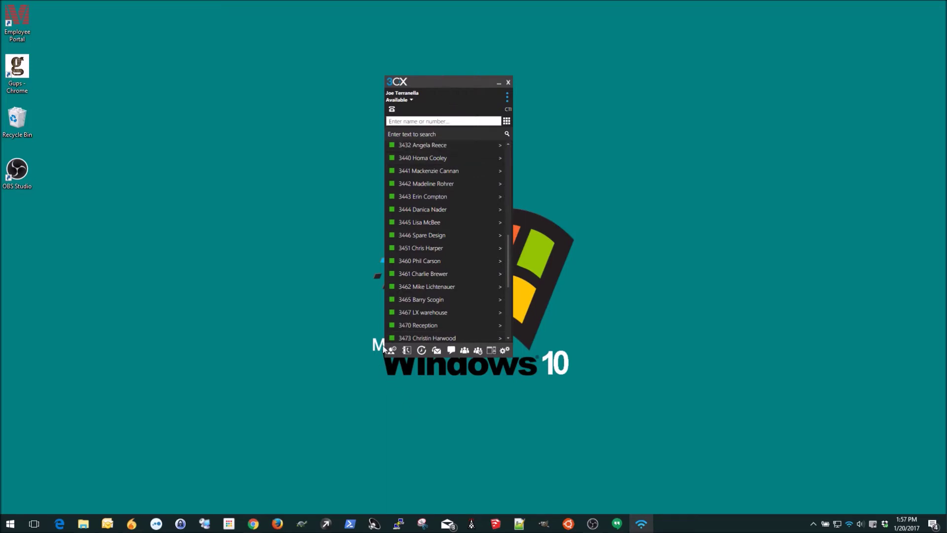
Step: Enable automatic opening of the chat window on incoming chats in the chat settings and return to the messages
click(451, 351)
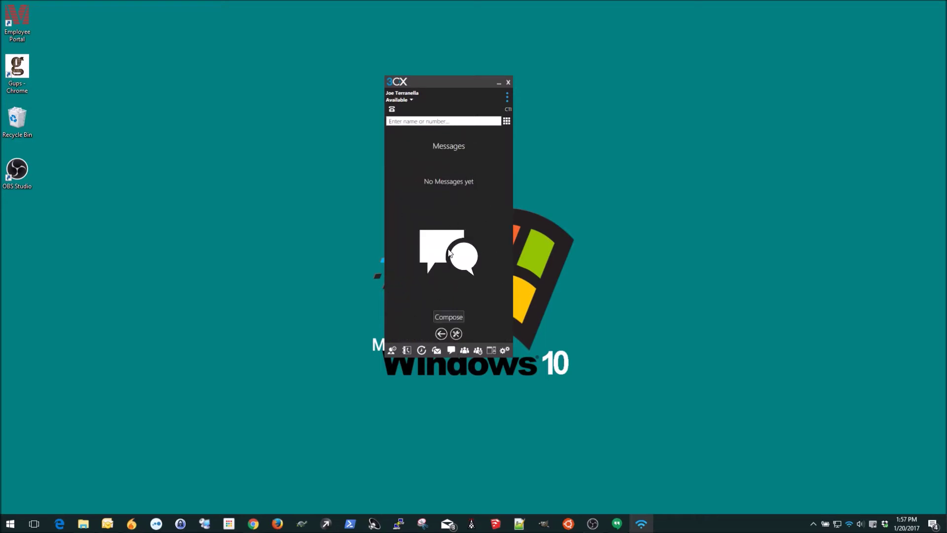
click(456, 334)
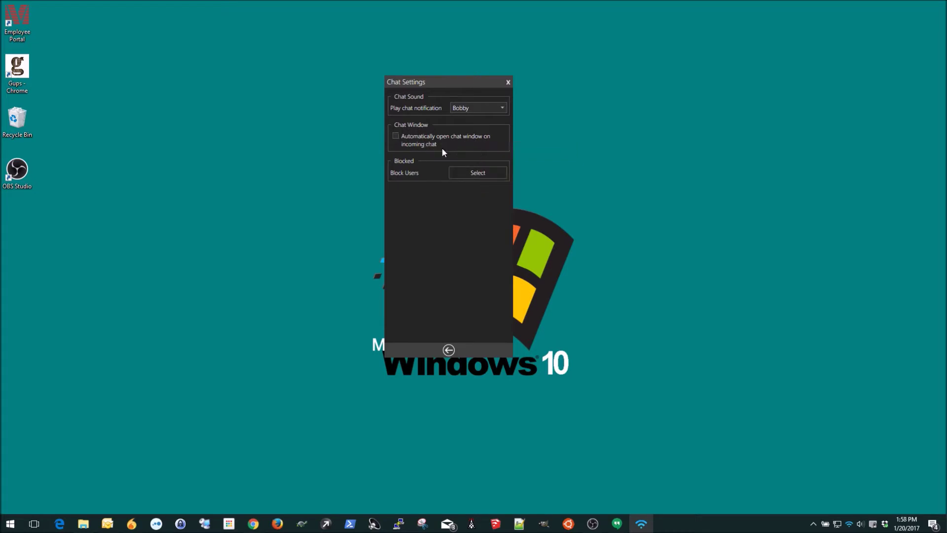
click(397, 137)
click(448, 350)
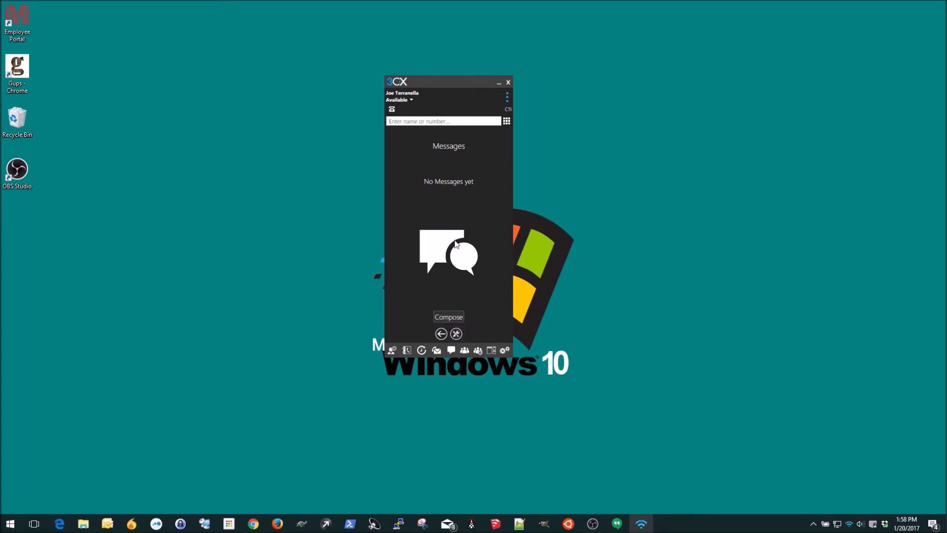
Step: Show the contact list, collapse the LENEXA group and expand NORTH KC to view its contacts
click(405, 352)
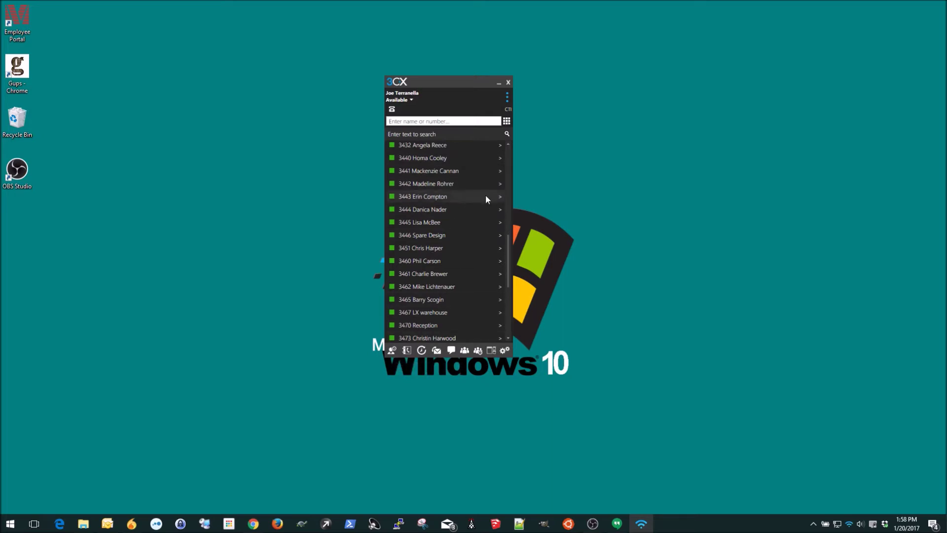
scroll(510, 240, up, 1)
scroll(510, 241, up, 8)
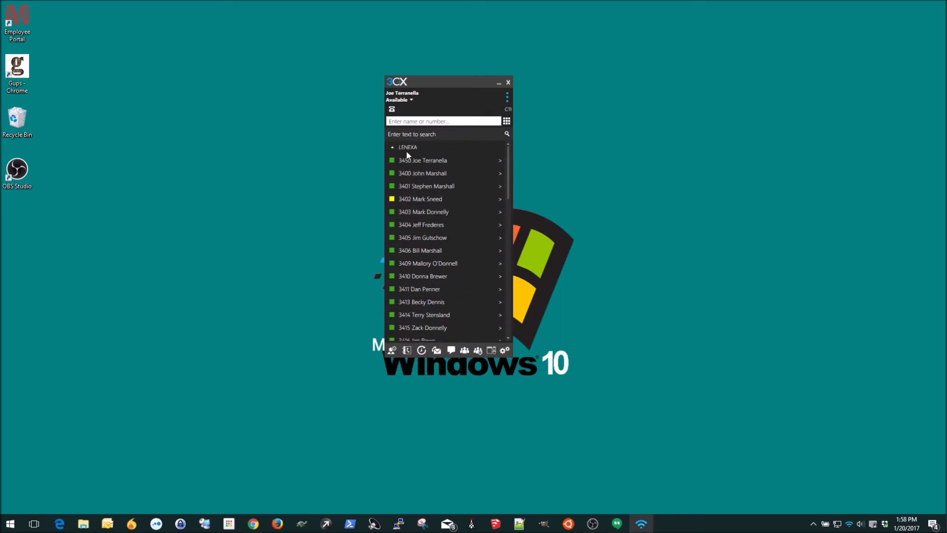
click(392, 147)
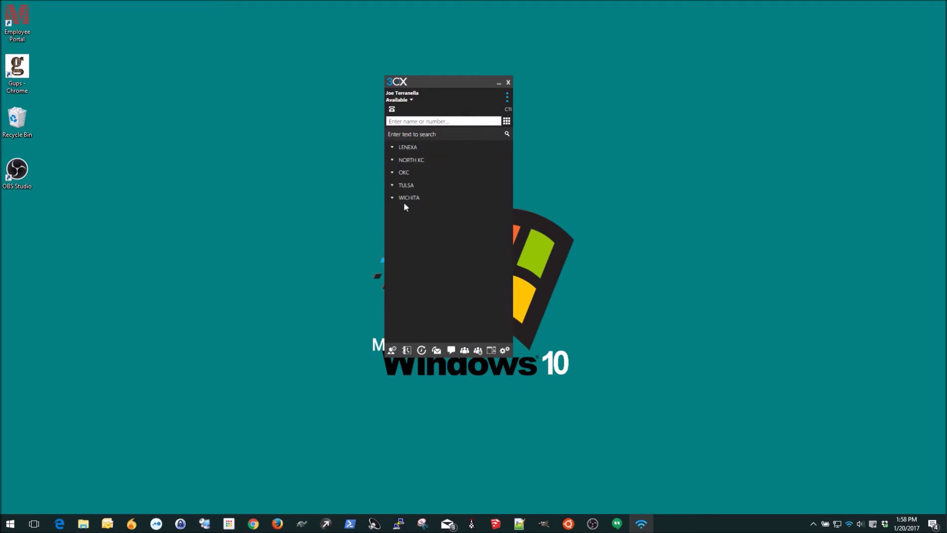
click(392, 160)
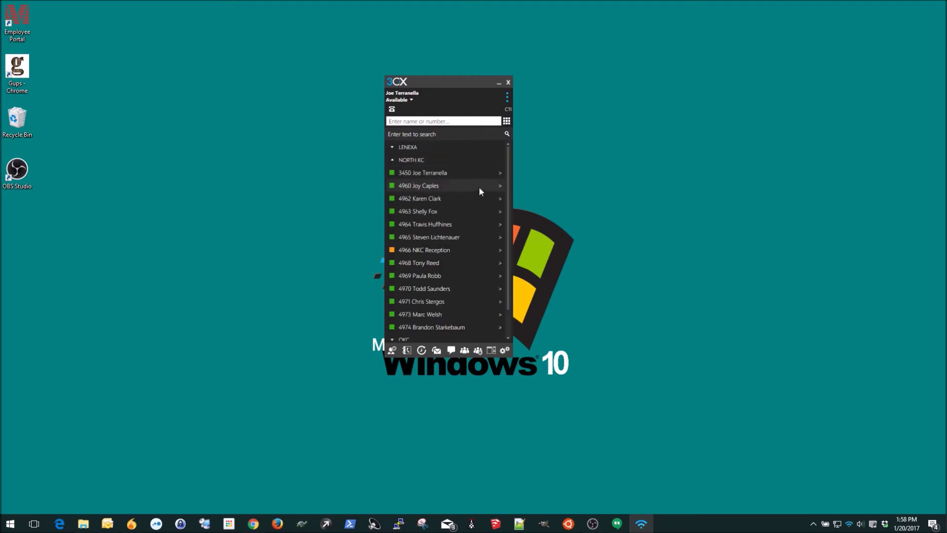
scroll(508, 177, down, 2)
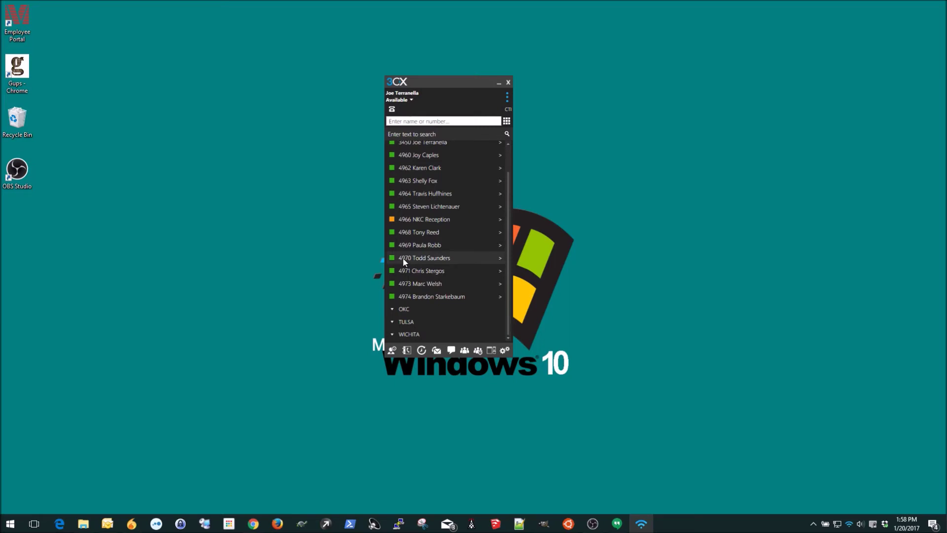
Step: Open a chat window from a NORTH KC contact's details, close it without sending anything, and return to the contact list
click(501, 260)
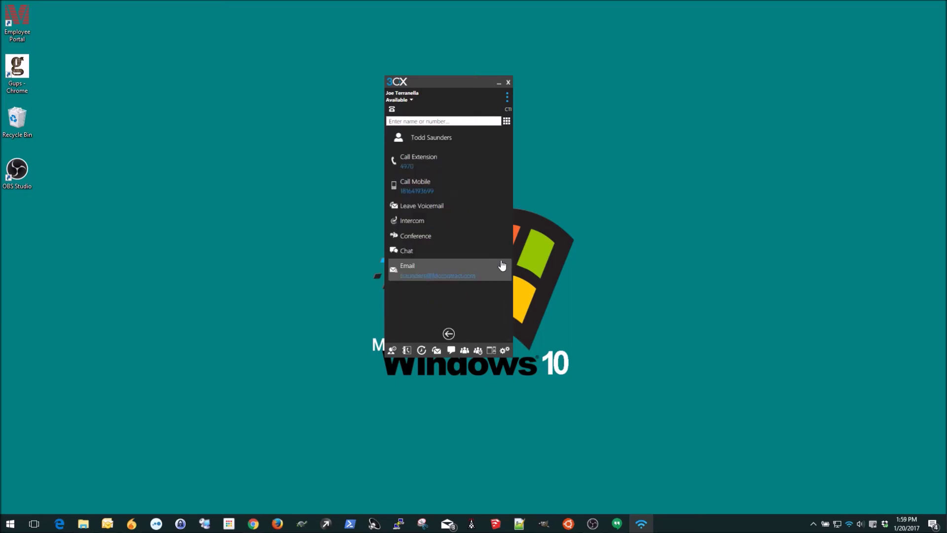
click(411, 253)
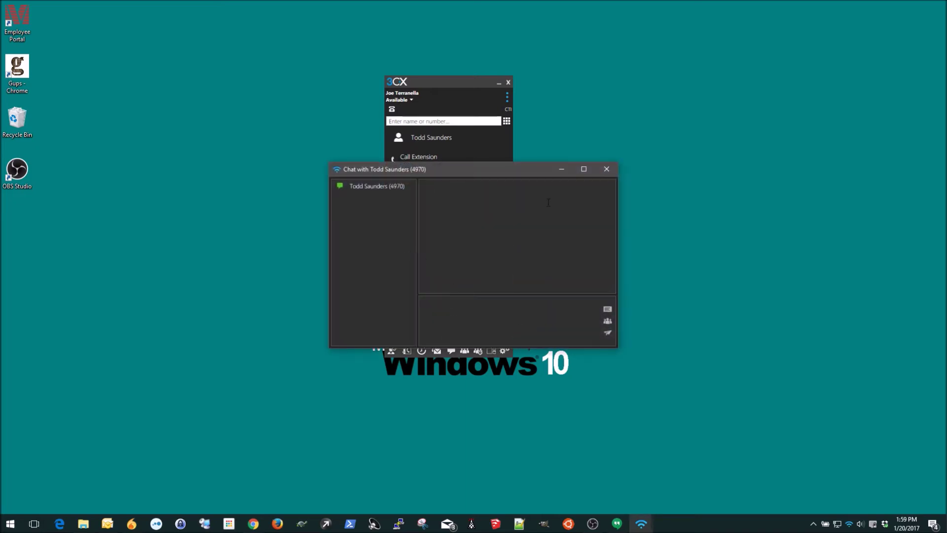
click(606, 169)
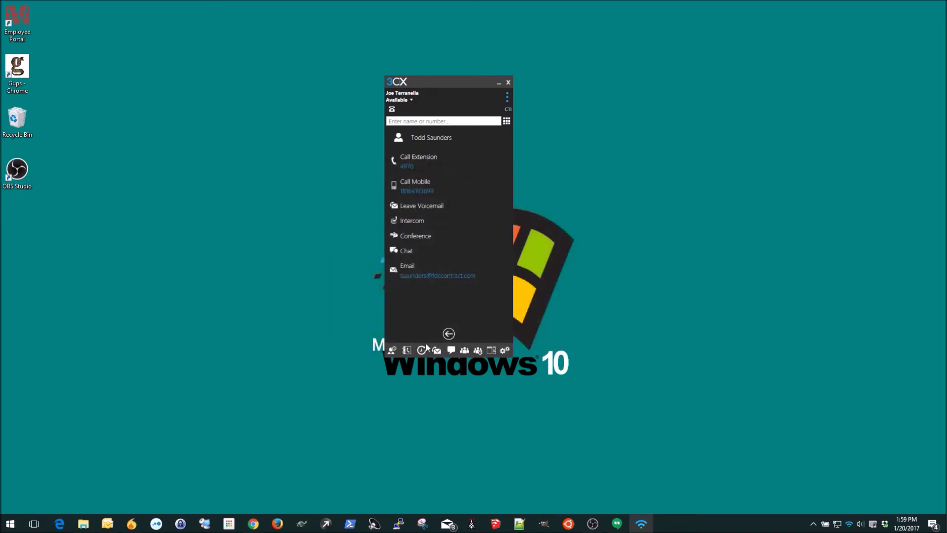
click(449, 334)
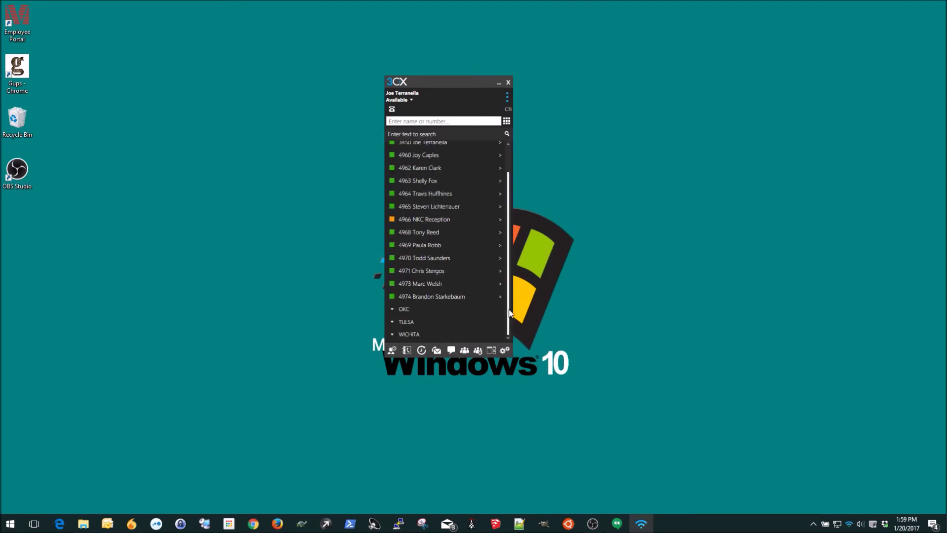
Step: Collapse the NORTH KC group and expand LENEXA to browse its contacts
scroll(454, 212, up, 2)
click(391, 158)
click(392, 147)
drag(508, 183, 500, 279)
Step: Start a chat with a LENEXA contact from their details and send the message "Hello"
click(500, 240)
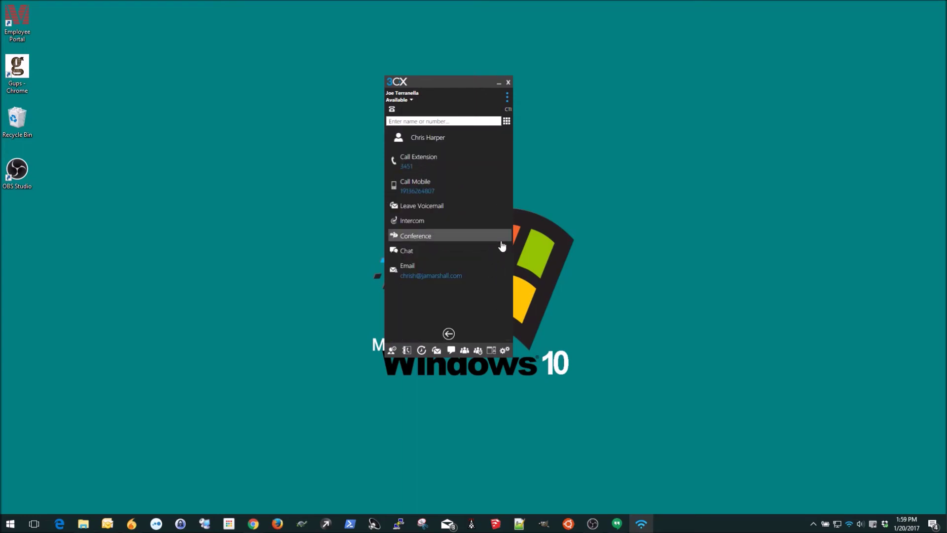
click(451, 252)
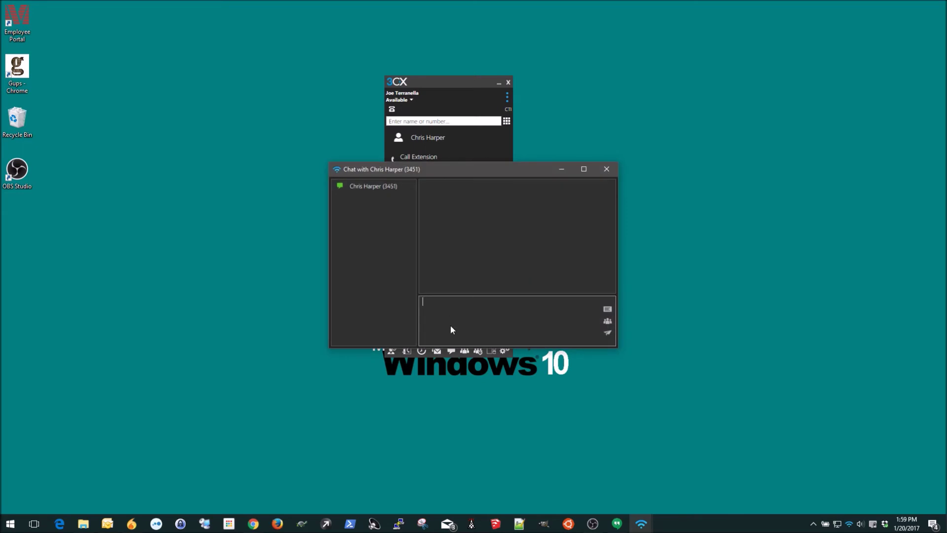
click(451, 326)
text(Hello)
key(Return)
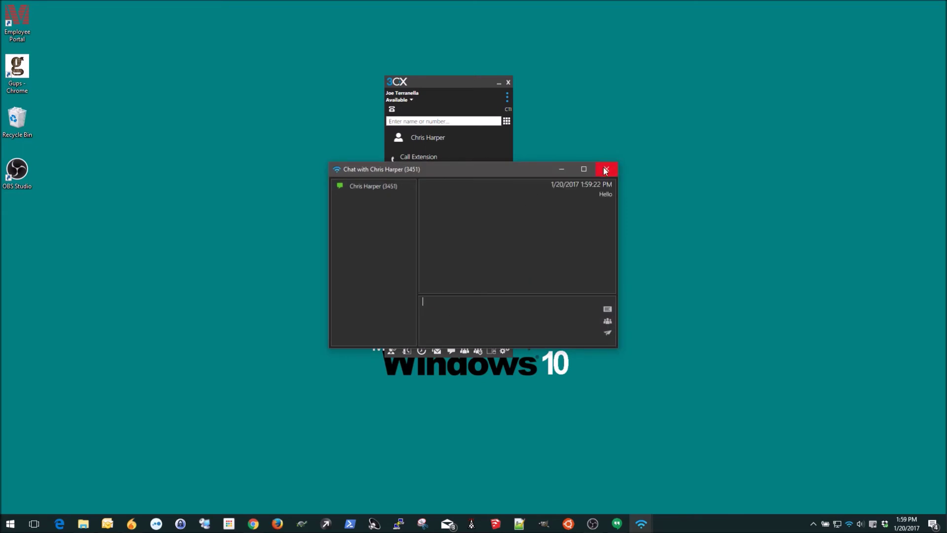
Step: Move the chat window clear of the client and show the list of message conversations
drag(516, 171, 759, 84)
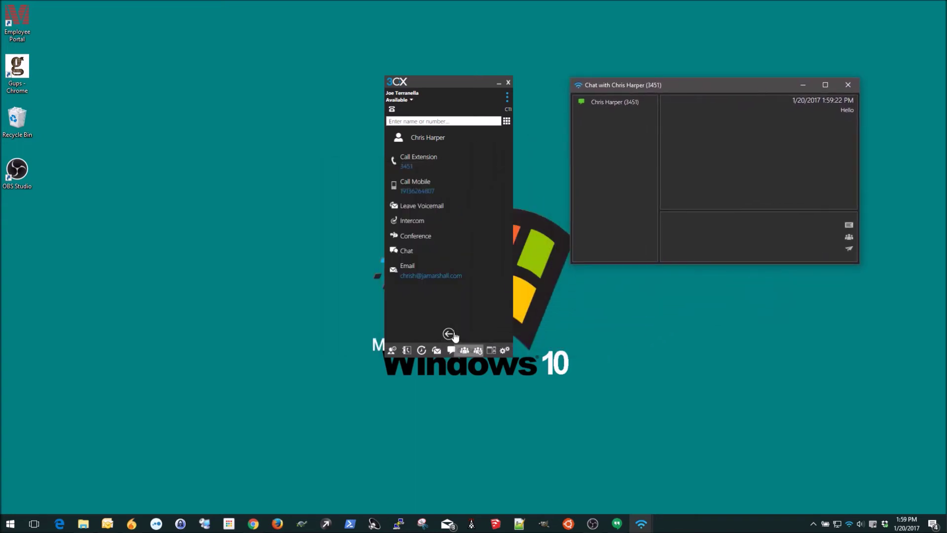
click(449, 335)
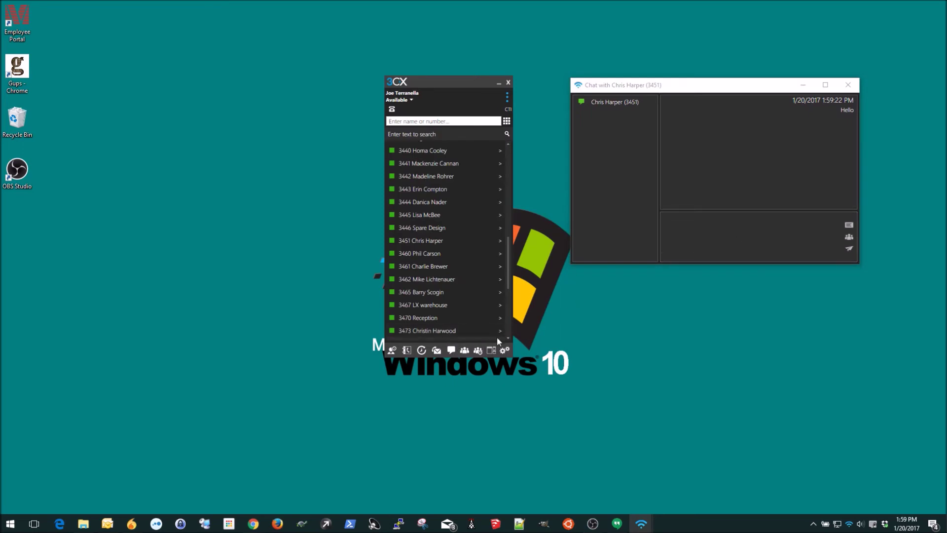
click(451, 351)
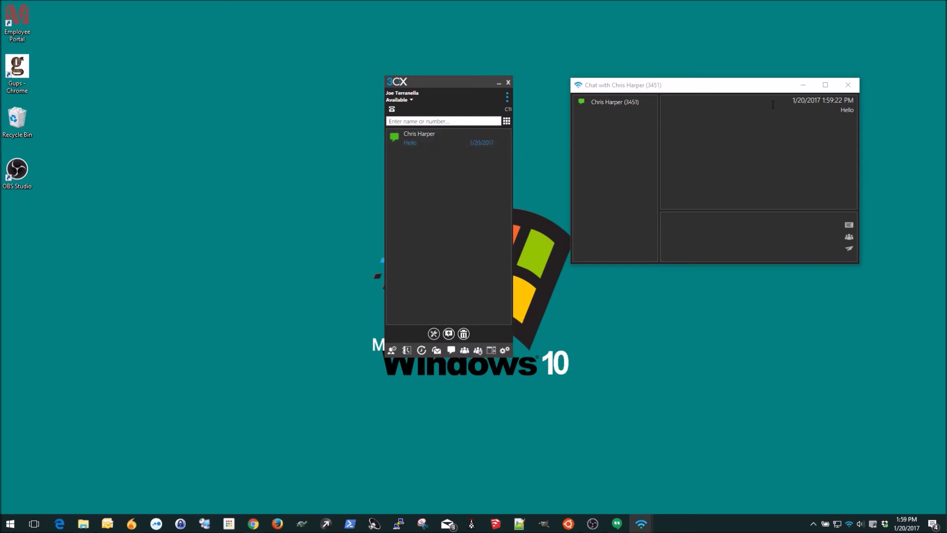
Step: Close the open chat, then reopen the "Hello" conversation from the message list to view it and close it again
click(848, 85)
double_click(436, 143)
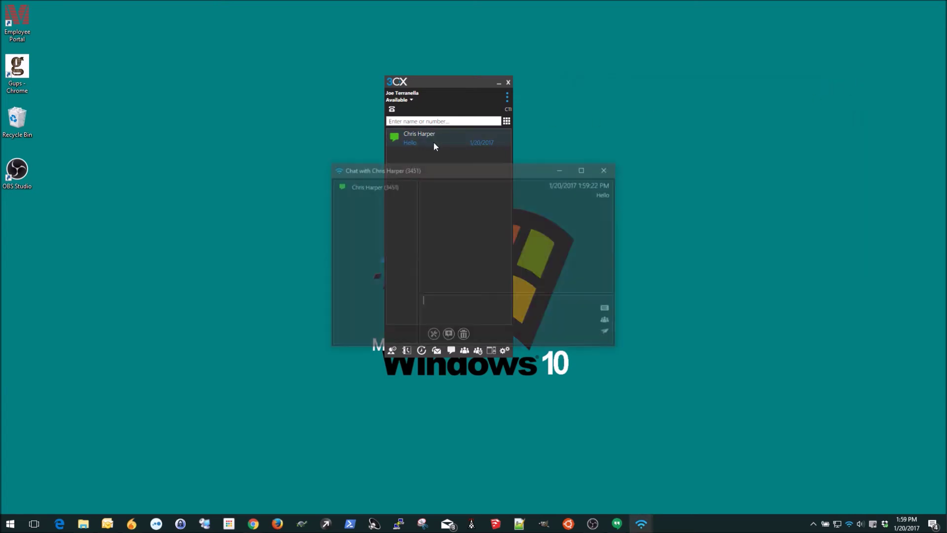
drag(475, 166, 719, 71)
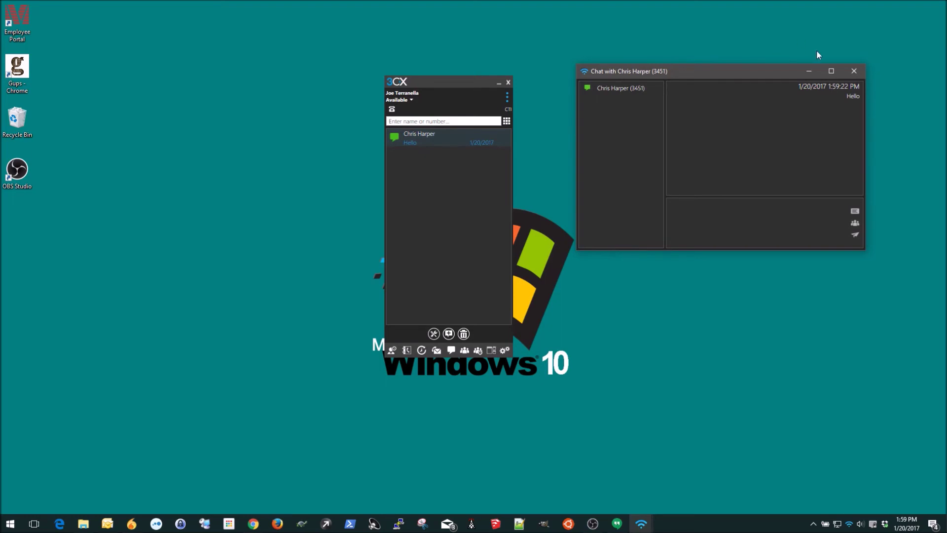
click(853, 71)
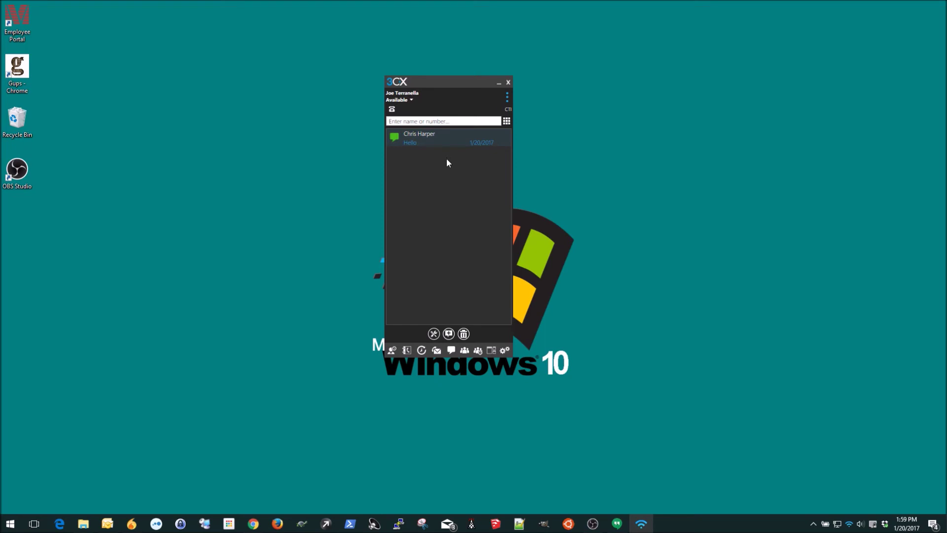
Step: Compose a new group chat with all eleven contacts listed between Tulsa Reception and Tulsa Conference
click(449, 333)
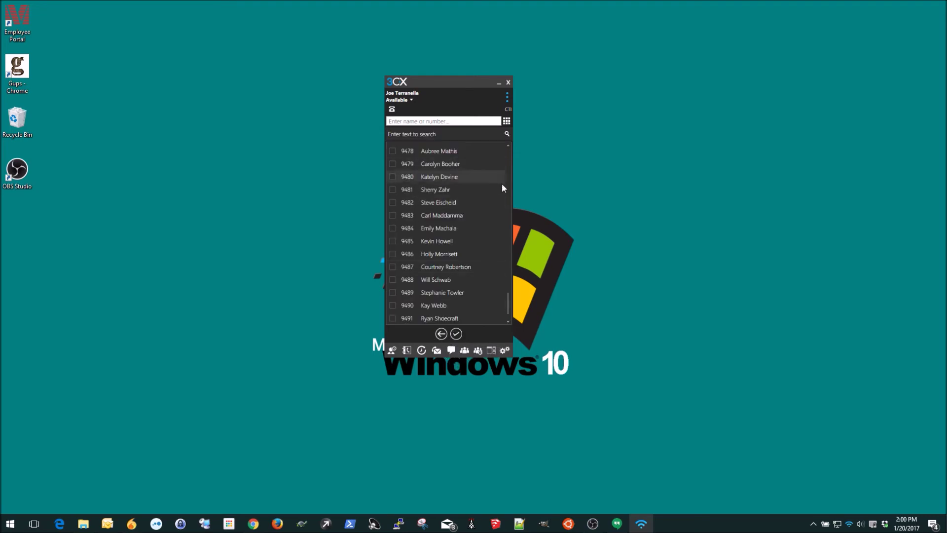
drag(508, 313, 511, 292)
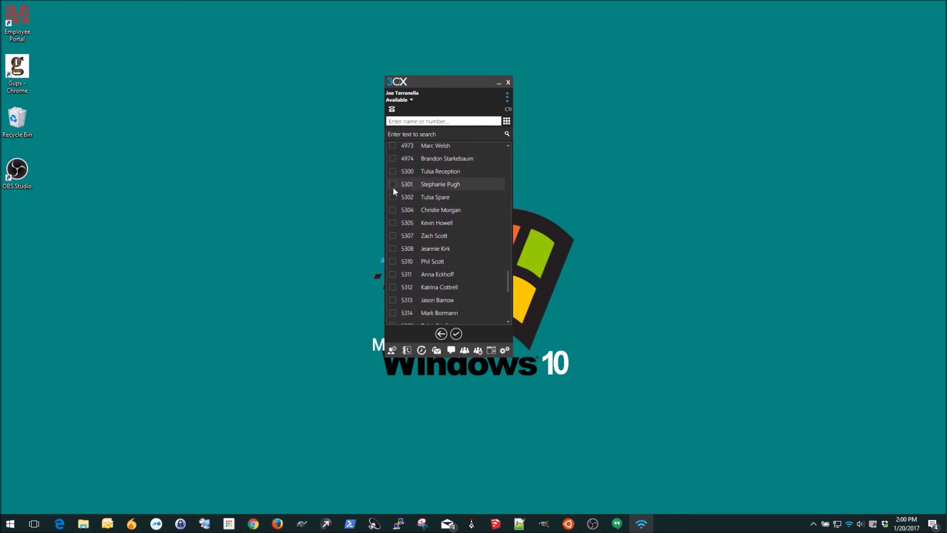
click(392, 185)
click(392, 197)
click(392, 210)
click(392, 222)
click(392, 235)
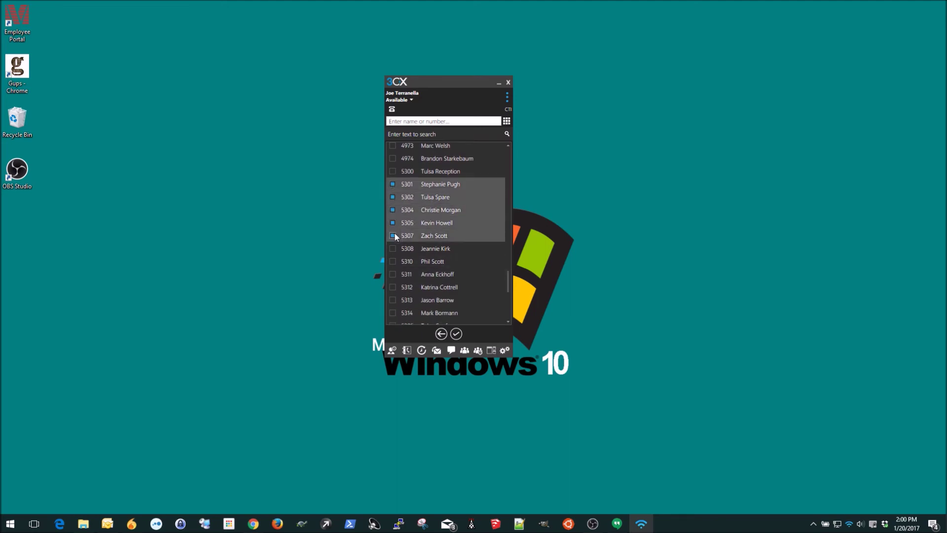
click(392, 248)
click(392, 261)
click(392, 274)
click(392, 286)
click(392, 299)
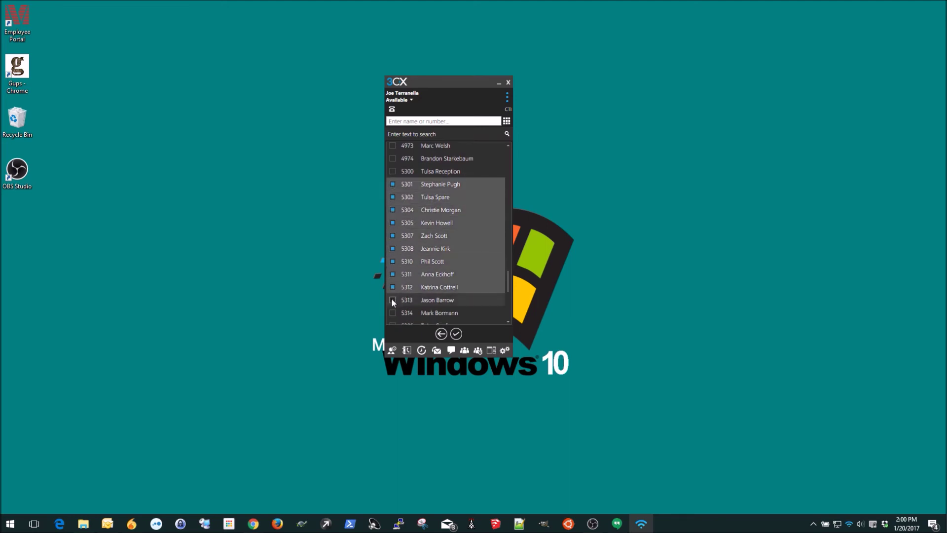
click(392, 312)
drag(508, 284, 508, 295)
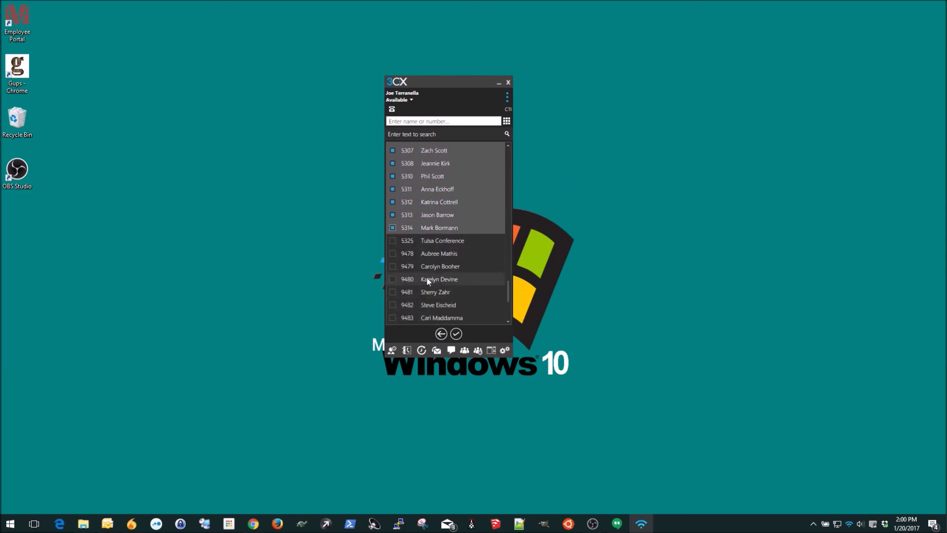
click(459, 334)
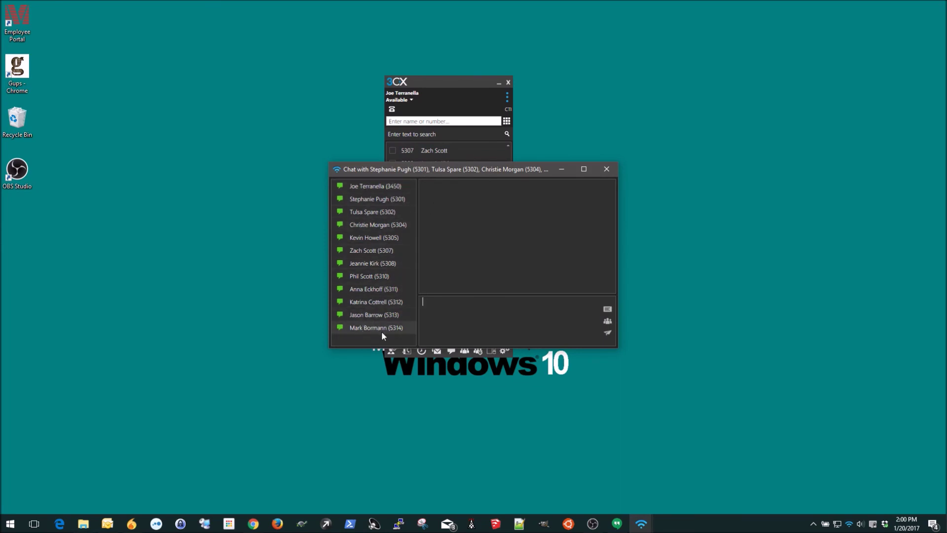
Step: Move the group chat aside, close it without sending a message, and return to the message list
drag(427, 169, 608, 161)
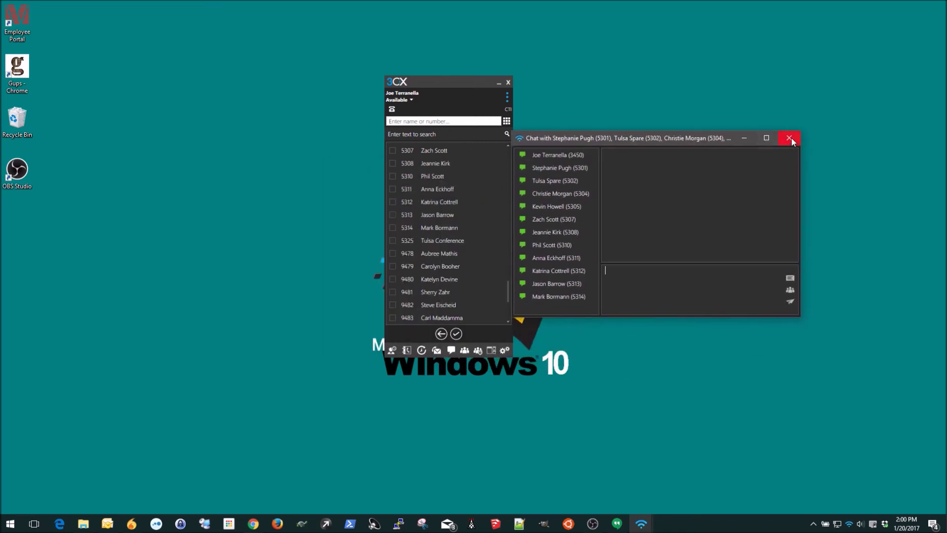
click(789, 138)
click(441, 333)
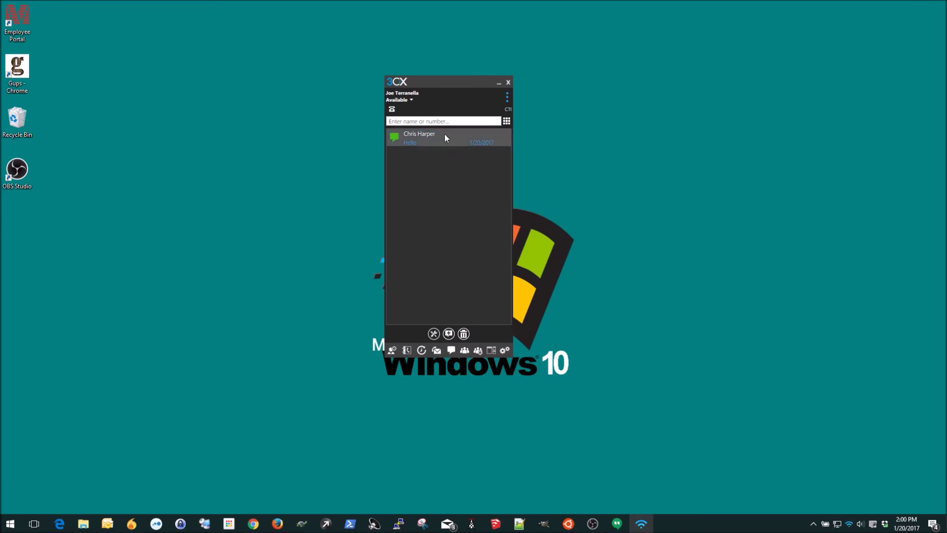
Step: Delete the "Hello" conversation from the message list and confirm the deletion
click(462, 335)
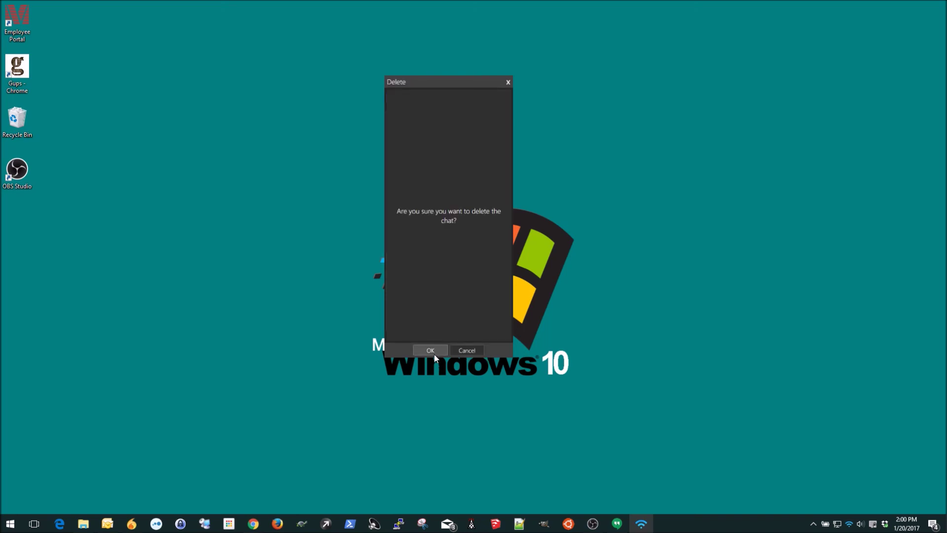
click(430, 350)
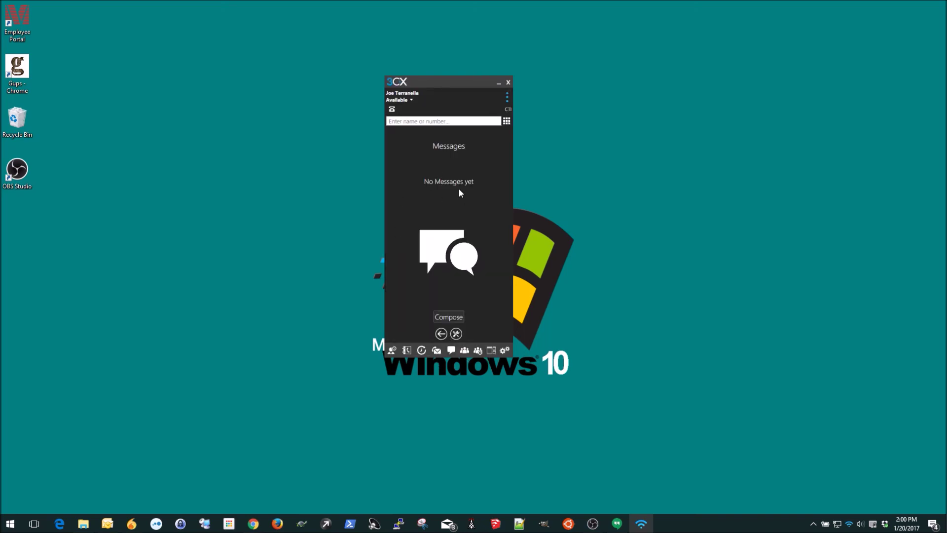
Step: Move the client window away from the desktop centre and review the chat settings without changing them
drag(433, 83, 665, 110)
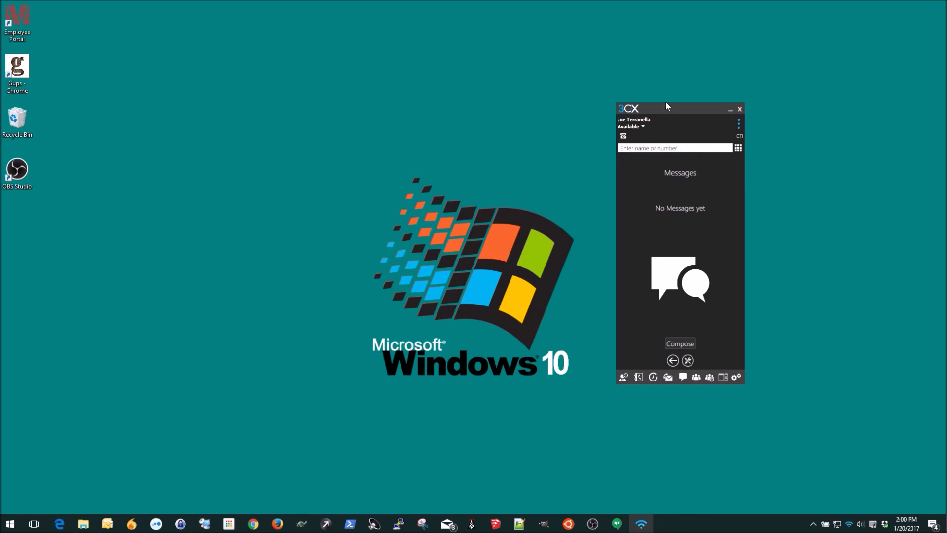
drag(665, 107, 595, 61)
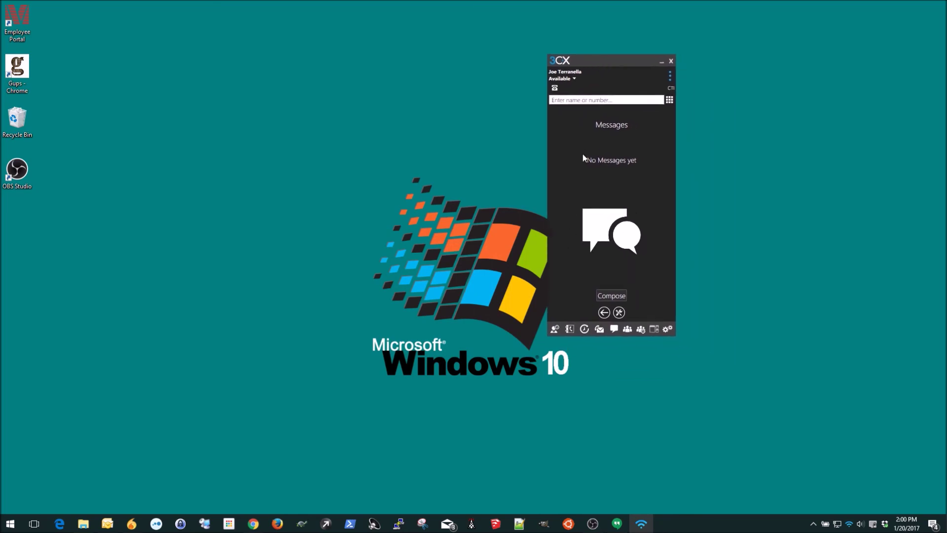
click(619, 313)
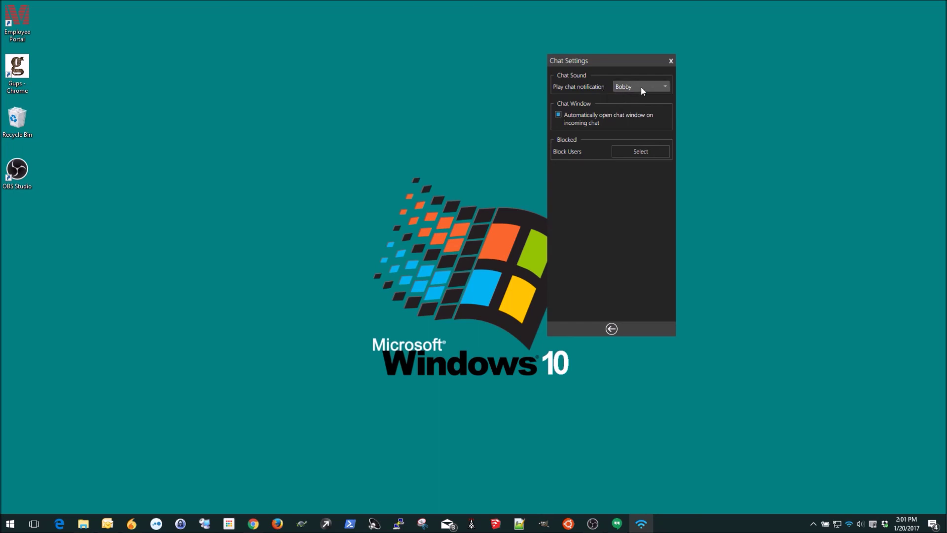
click(611, 329)
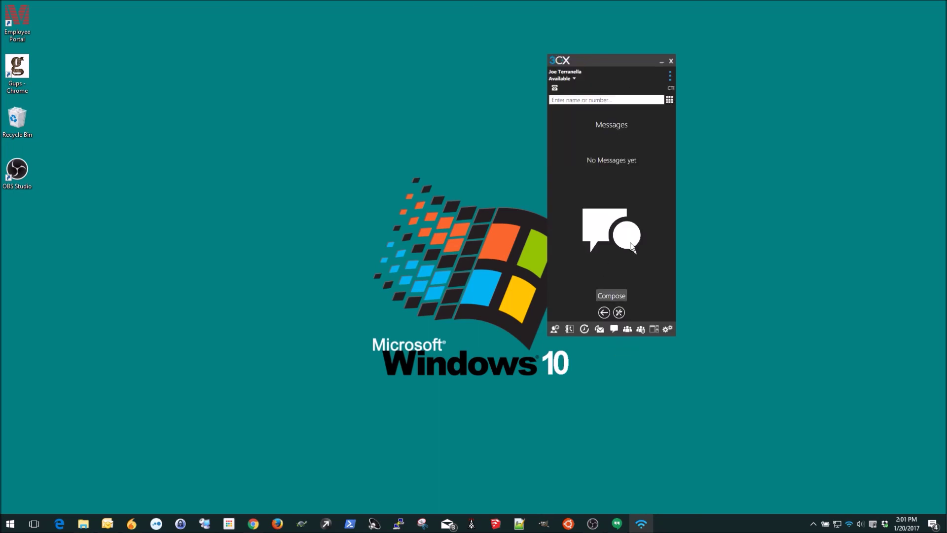